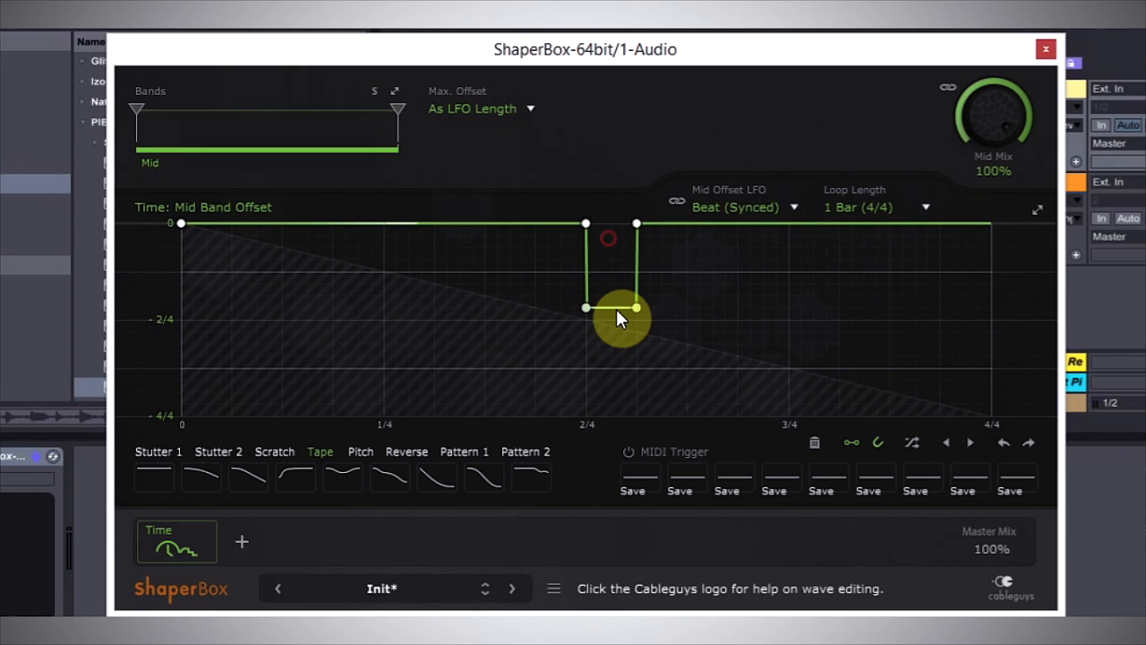
Shape the Mid band offset curve into descending quarter-bar steps at -1/4, -2/4 and -3/4 after the opening quarter.
drag(616, 310, 978, 317)
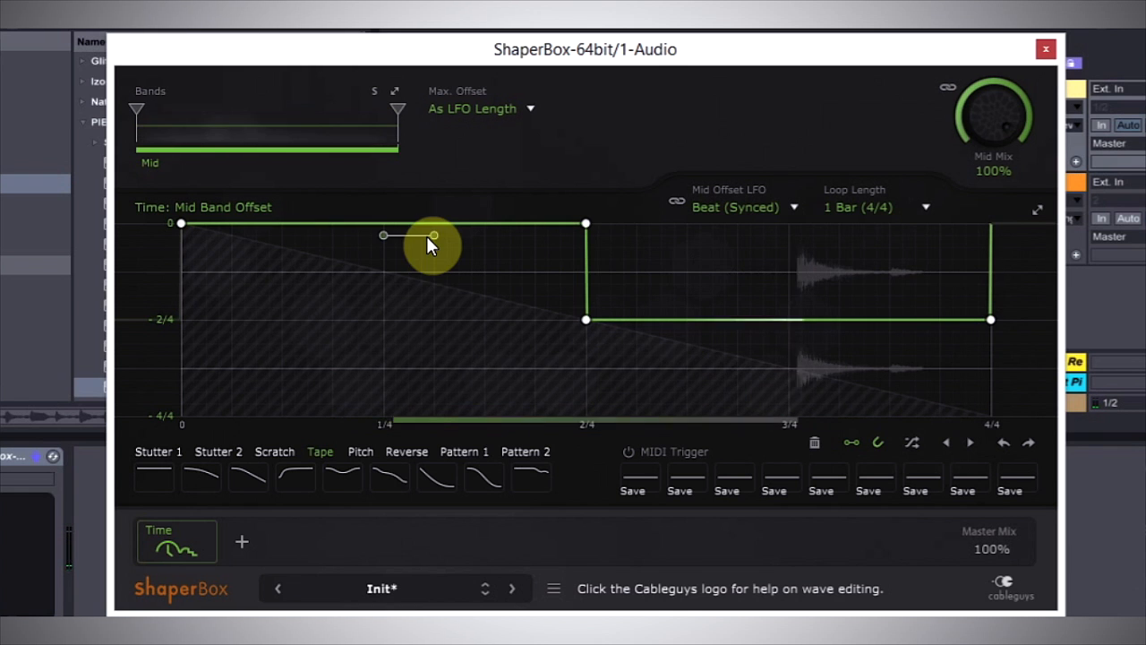
mouse_move(426, 235)
mouse_down()
mouse_move(430, 288)
mouse_move(541, 278)
mouse_move(526, 269)
mouse_up()
mouse_move(794, 346)
mouse_down()
mouse_move(818, 340)
mouse_move(829, 370)
mouse_move(965, 371)
mouse_up()
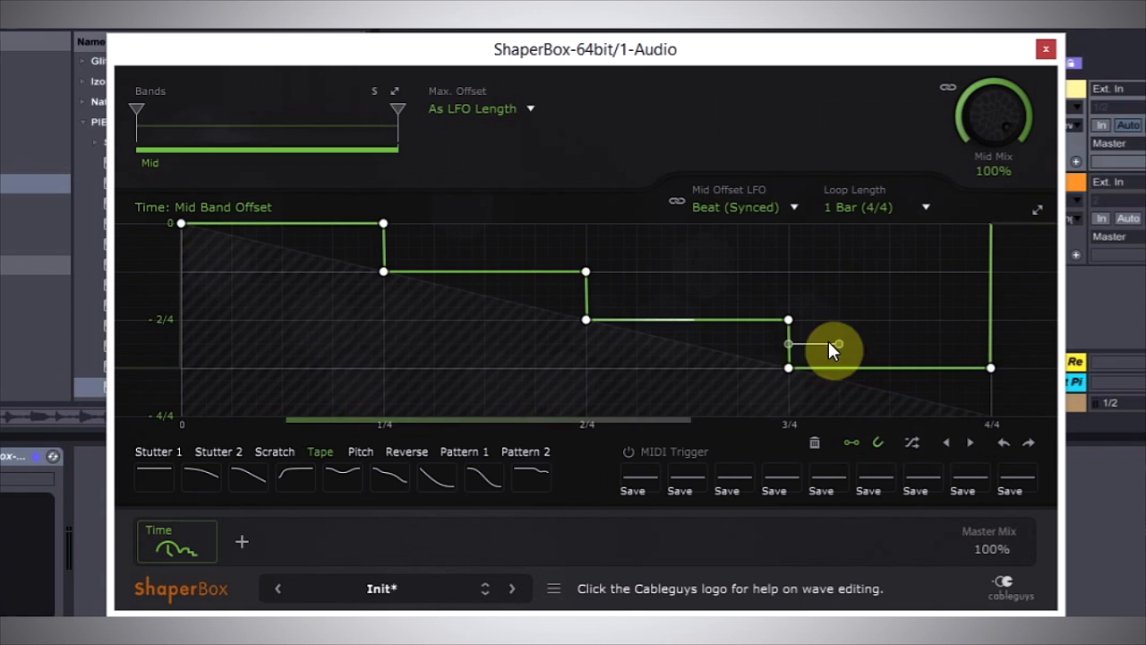
Look through the wave preset categories from Stutter 1 to Pattern 1.
click(154, 452)
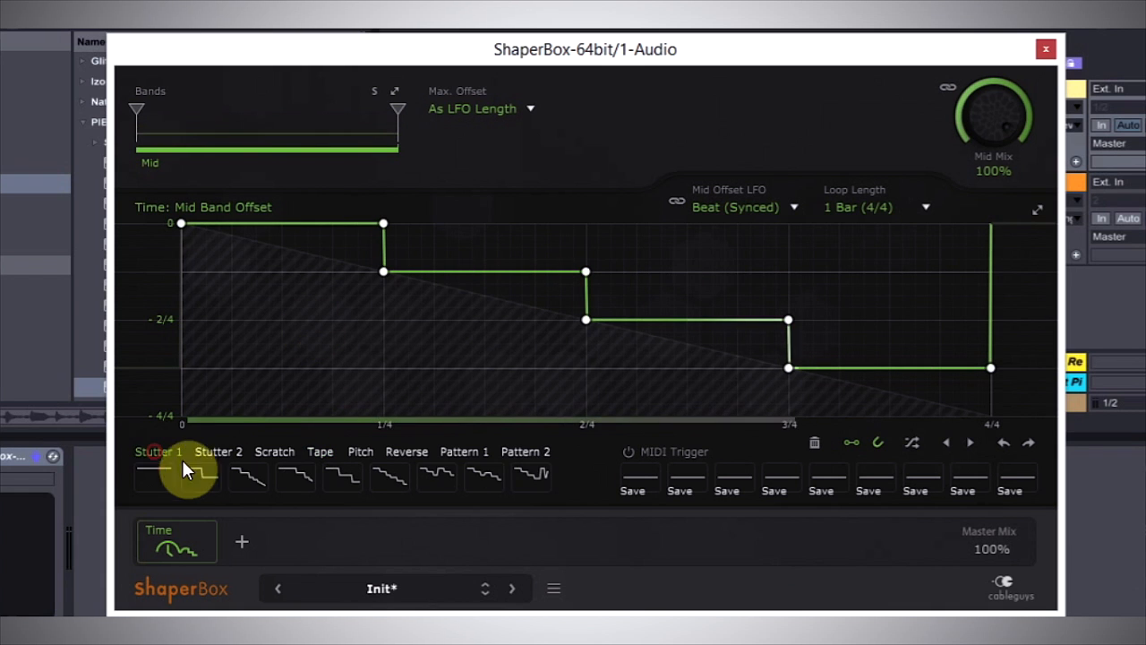
click(318, 450)
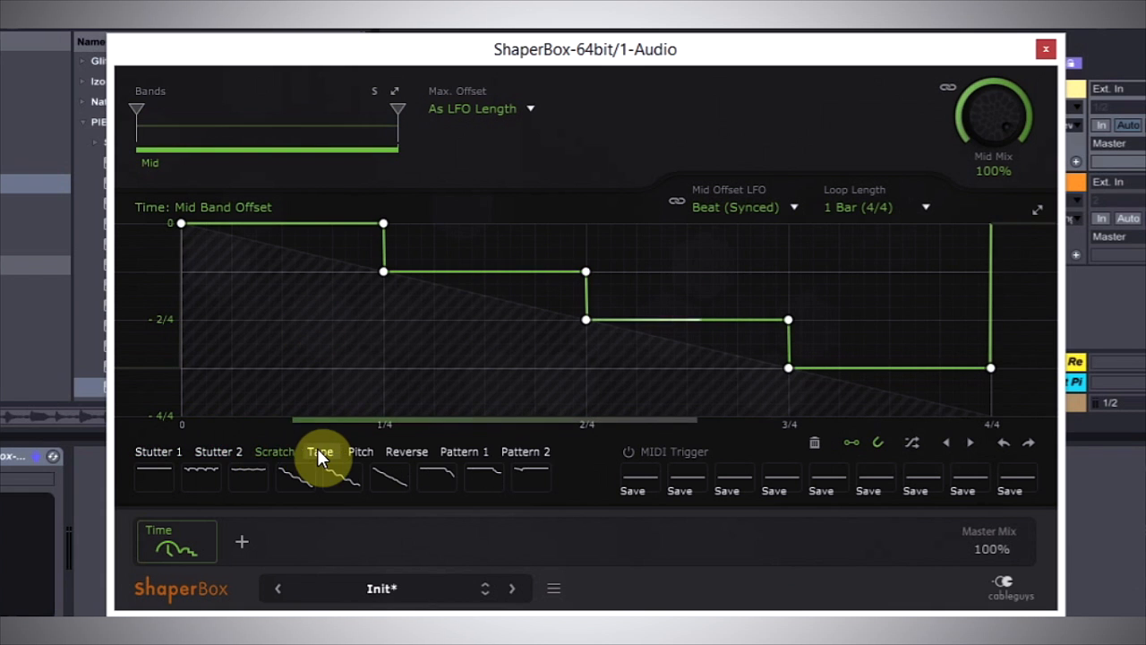
click(367, 454)
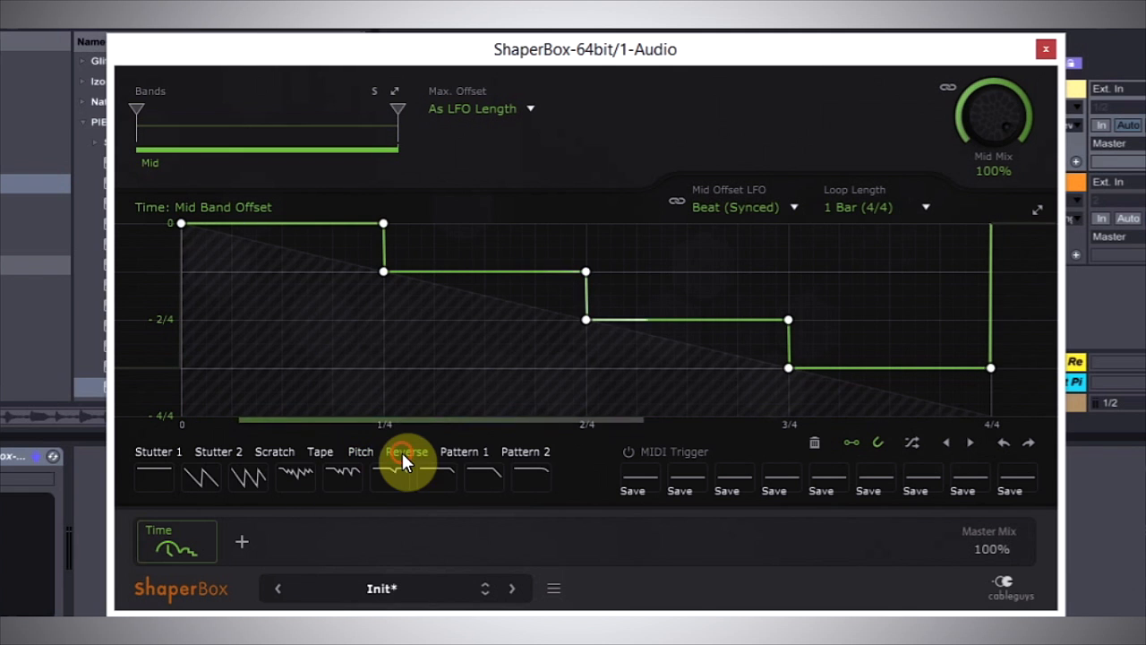
click(464, 451)
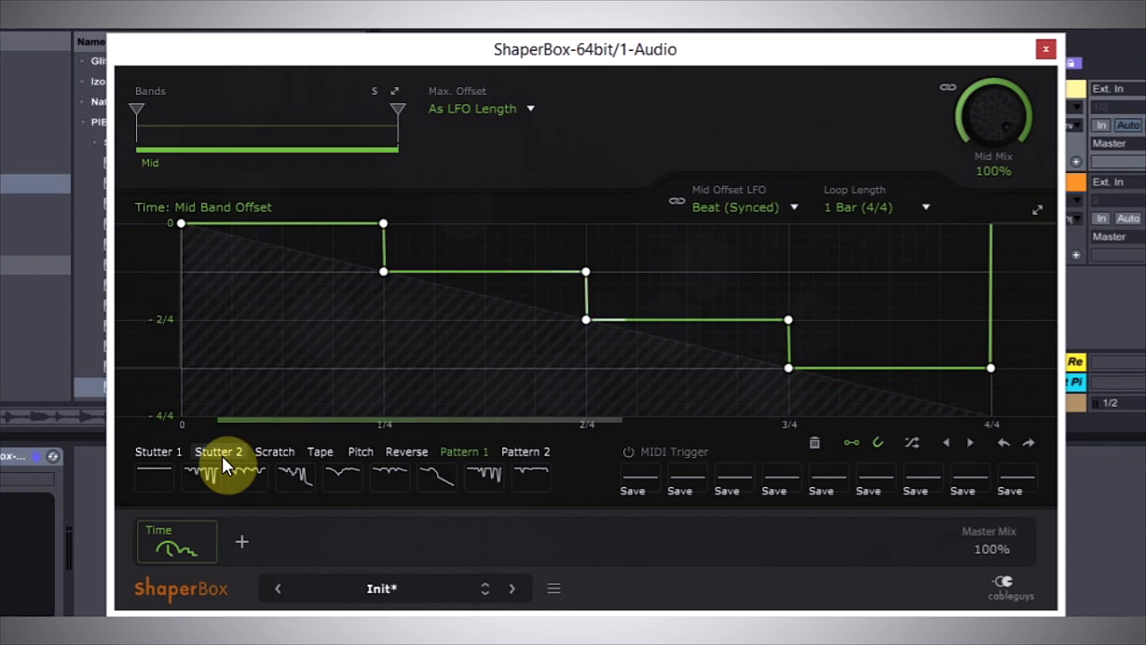
Audition the Stutter 1 waves in turn, from the third wave and Repeat 1 2 4 8 through the Syncopes variants to Syncopes 8 fill.
click(159, 454)
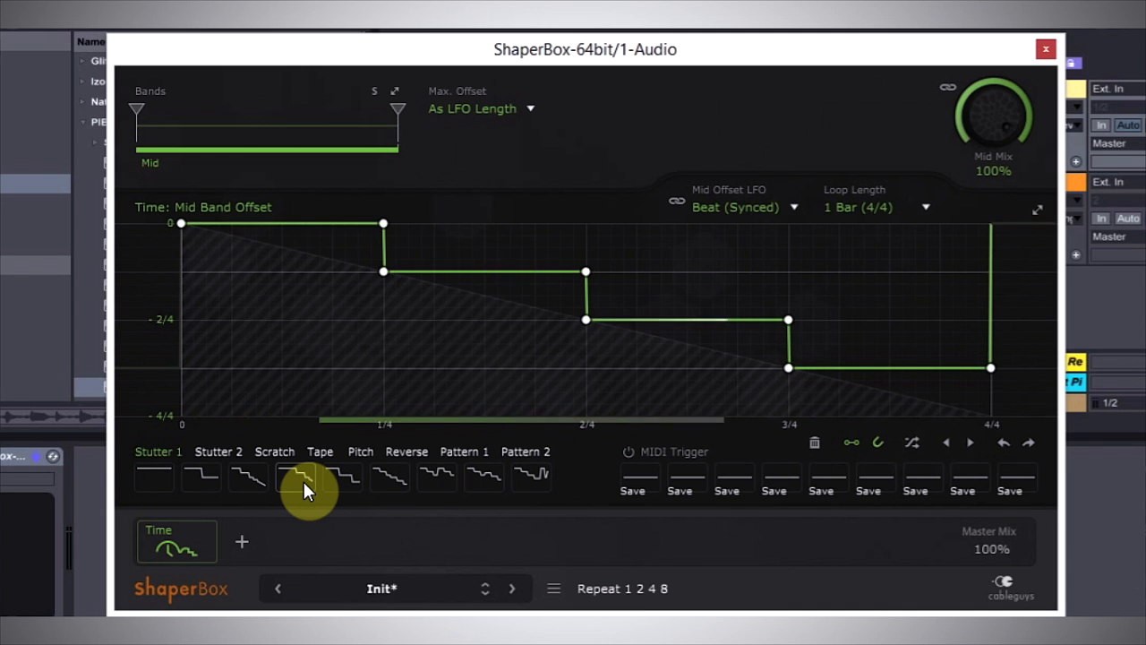
click(248, 480)
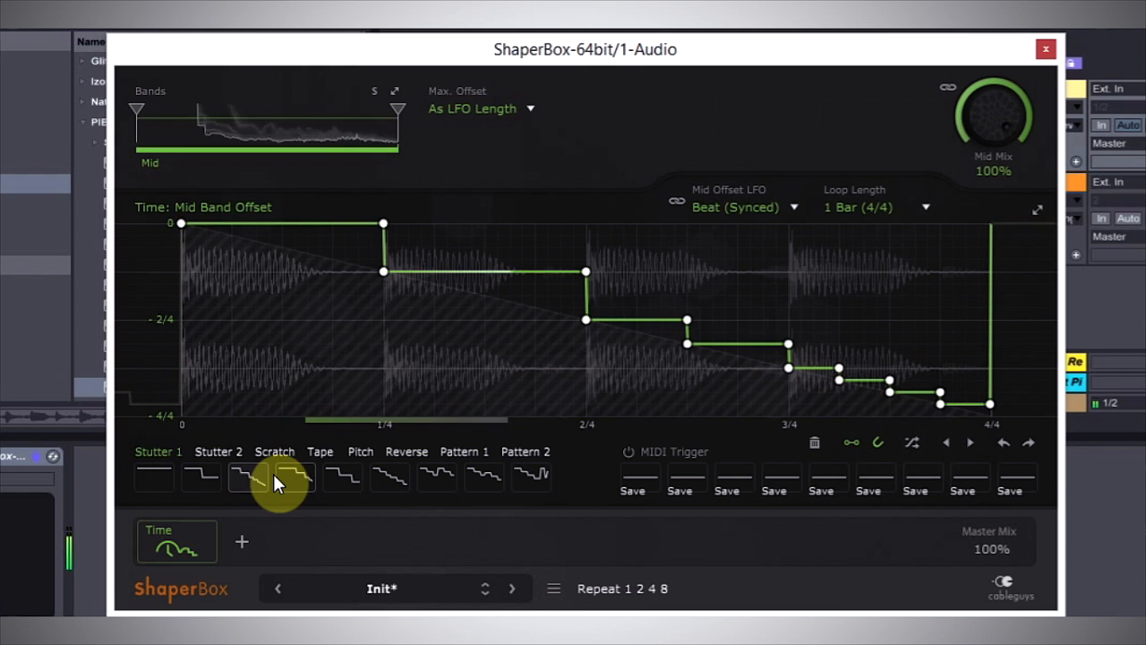
click(284, 479)
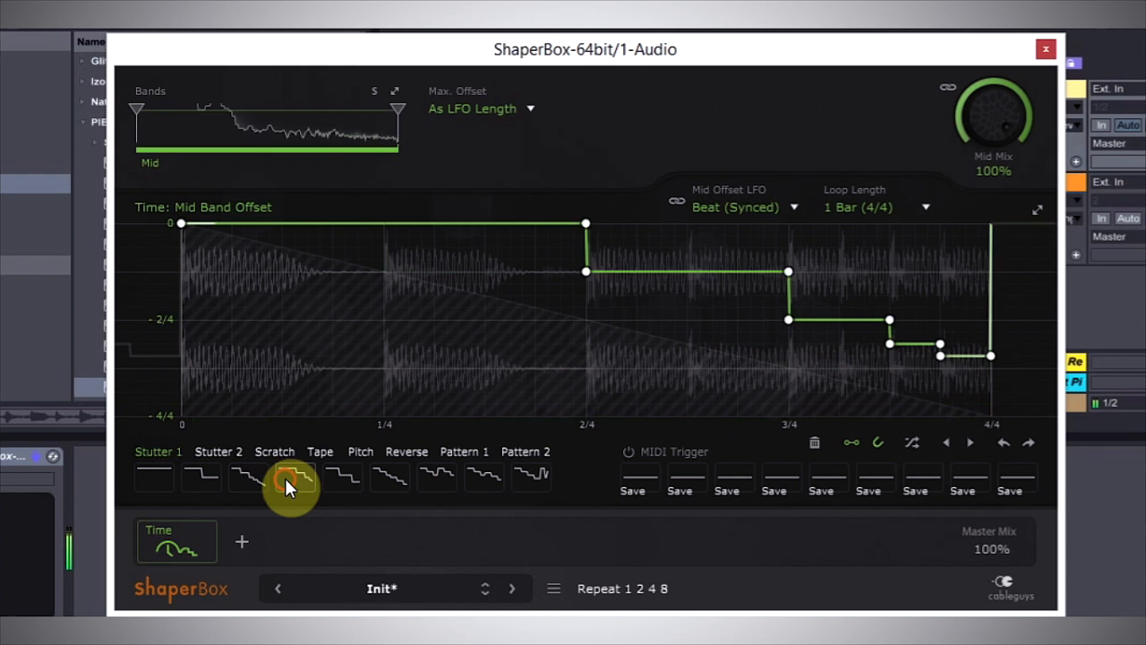
click(342, 479)
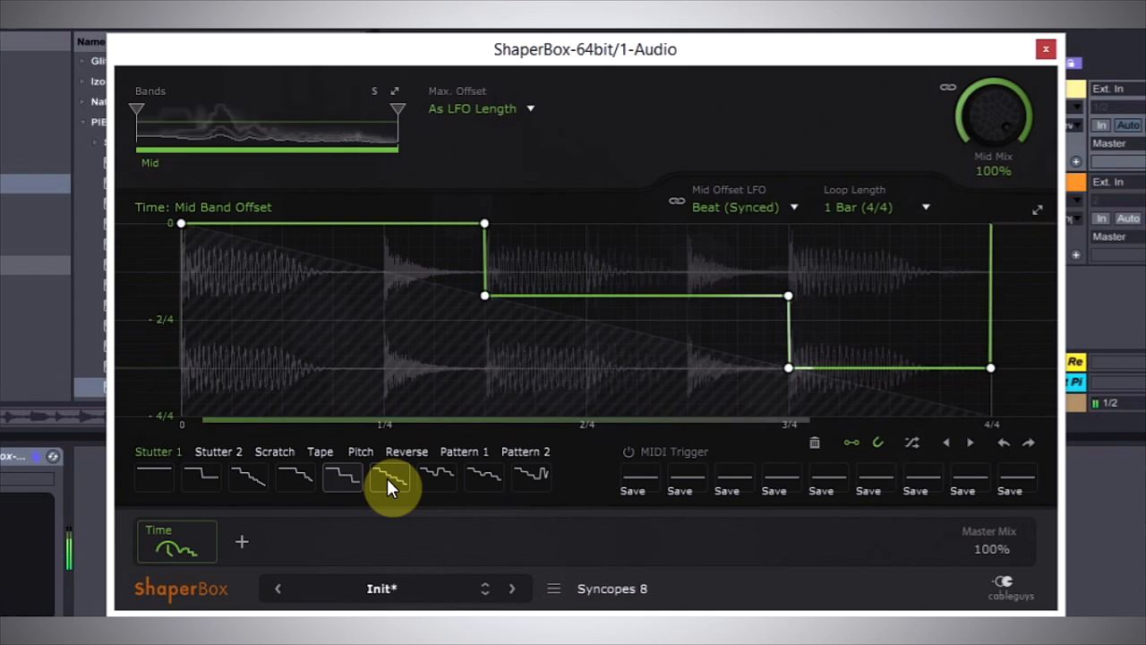
click(386, 478)
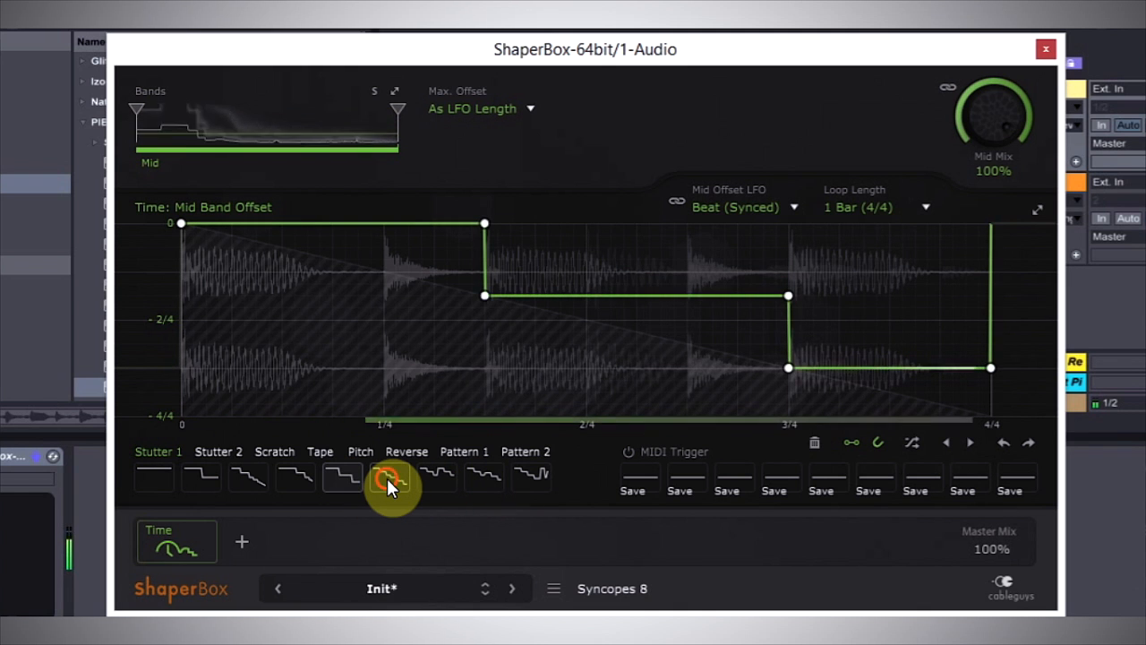
click(436, 479)
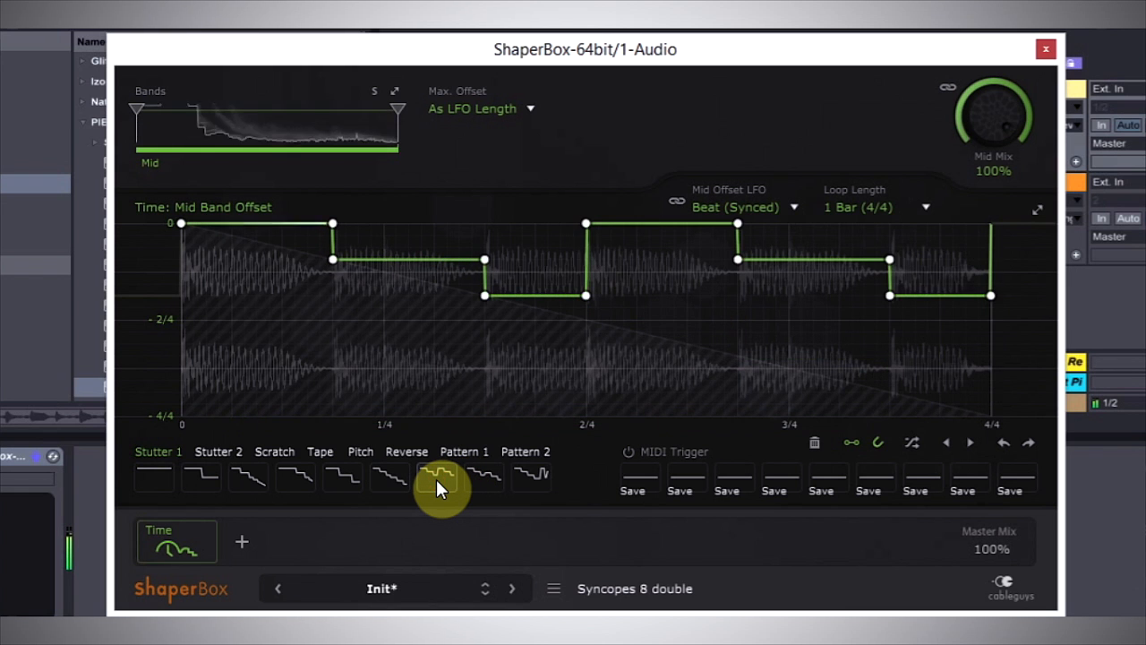
click(489, 475)
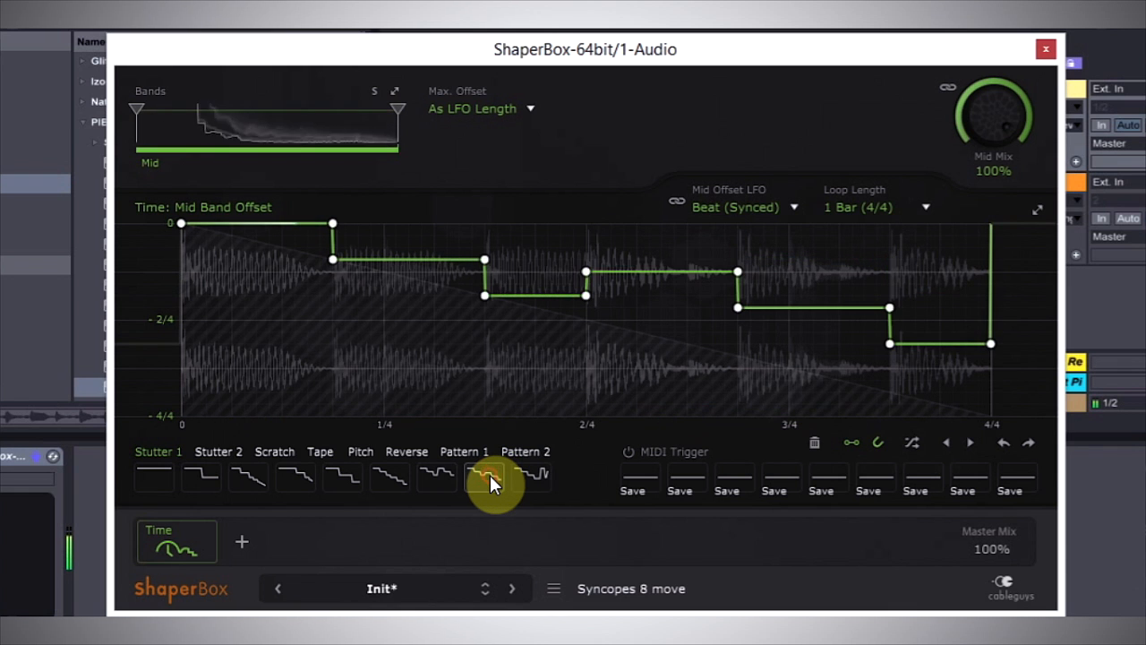
click(537, 475)
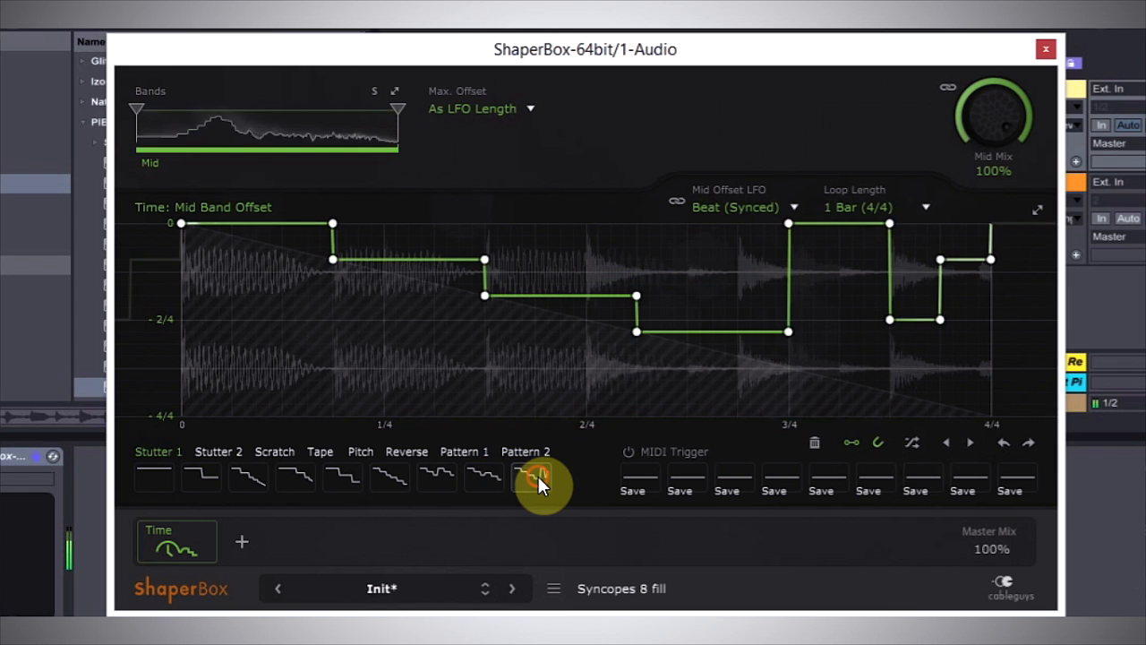
click(494, 487)
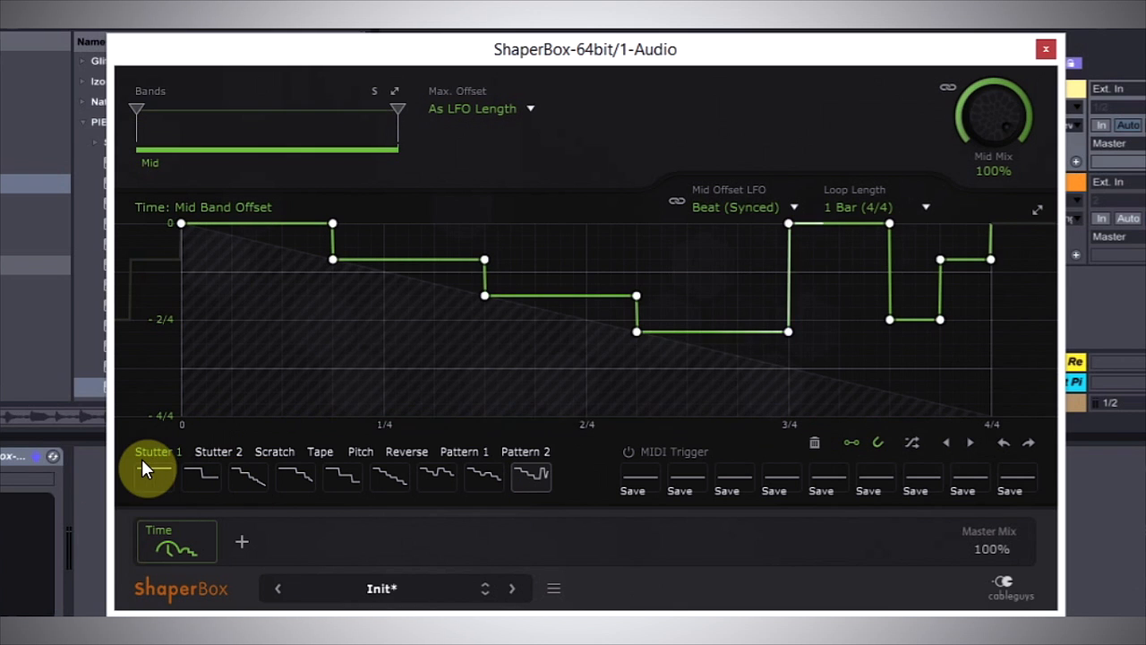
Audition the Scratch waves Tape-stop scratch, Soft scratch and the fourth wave on the Mid band offset.
click(268, 453)
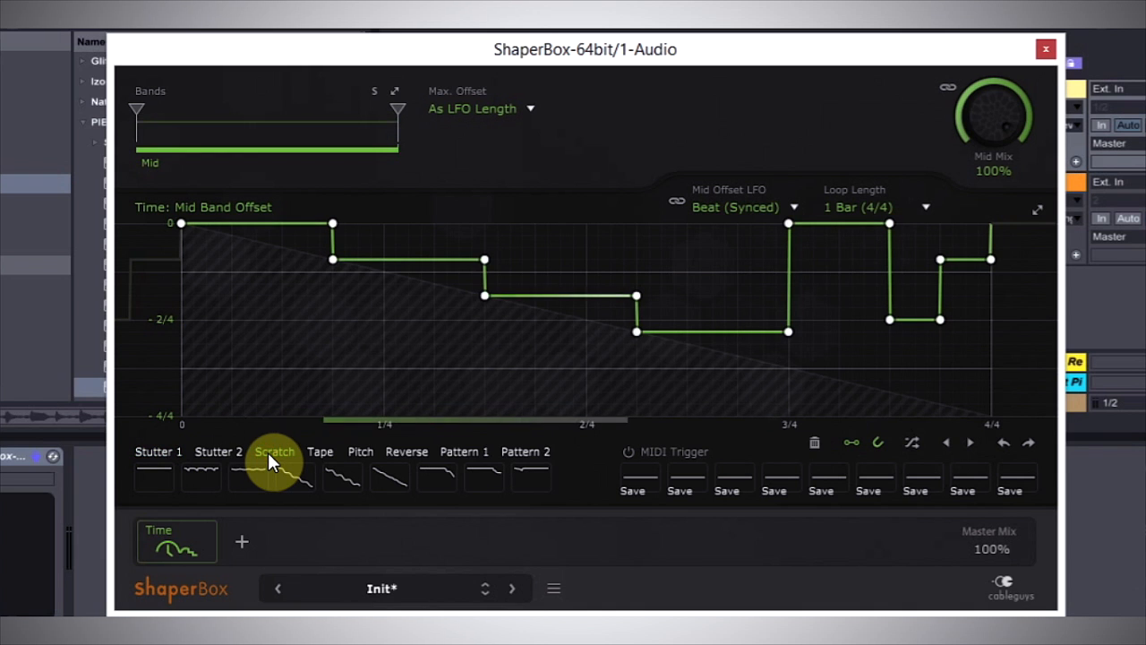
click(198, 475)
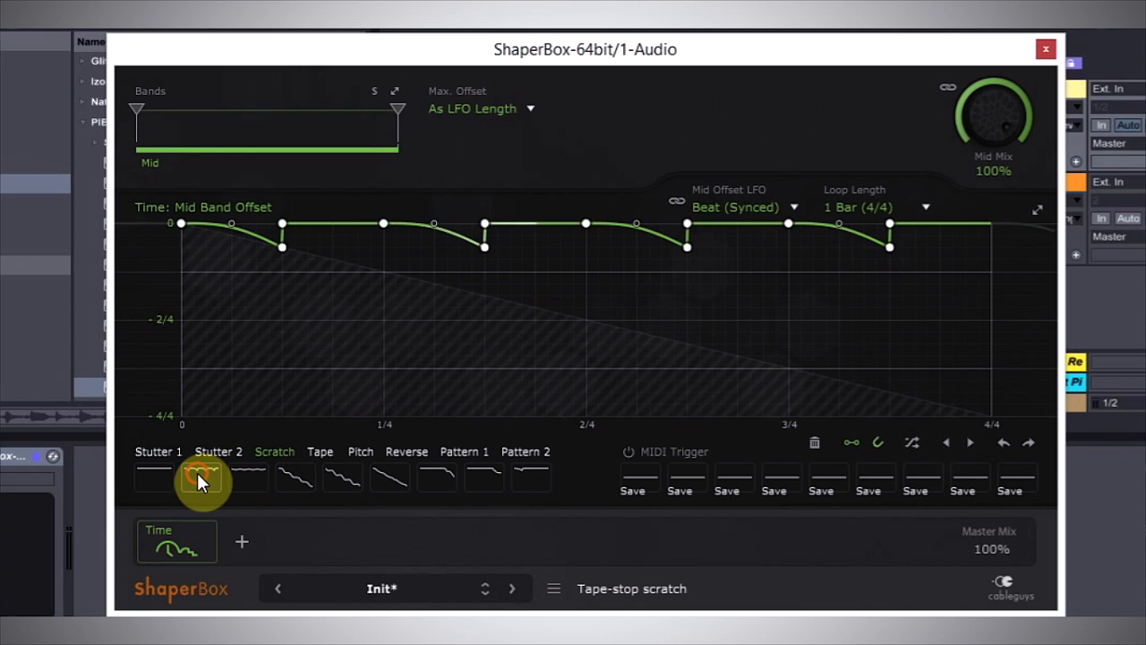
click(245, 476)
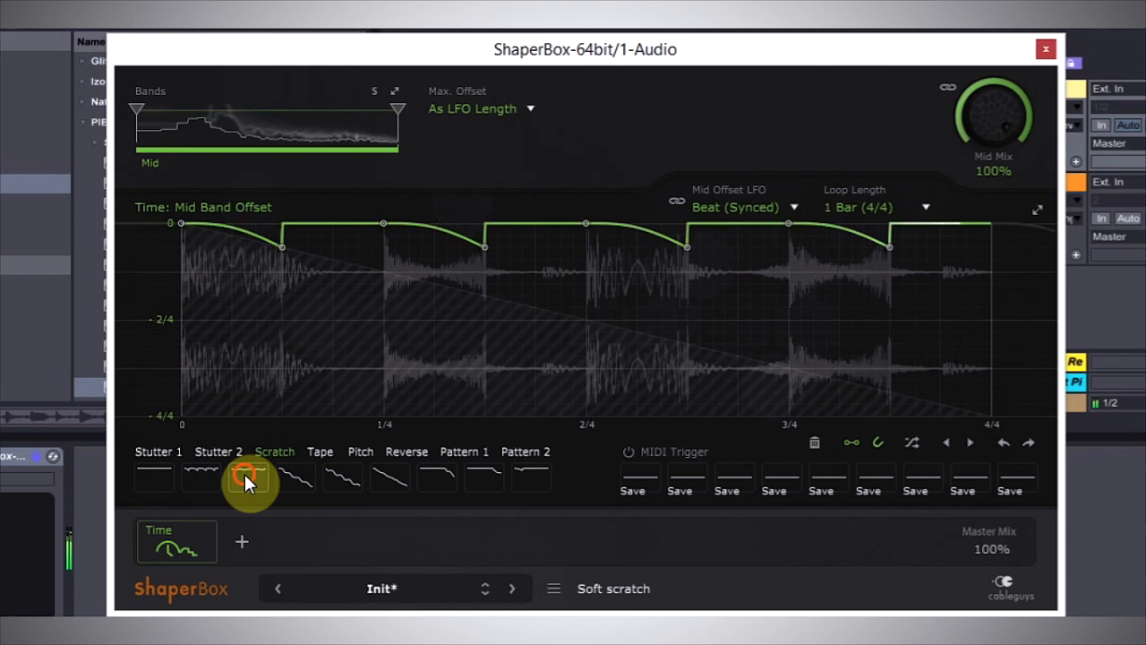
click(299, 478)
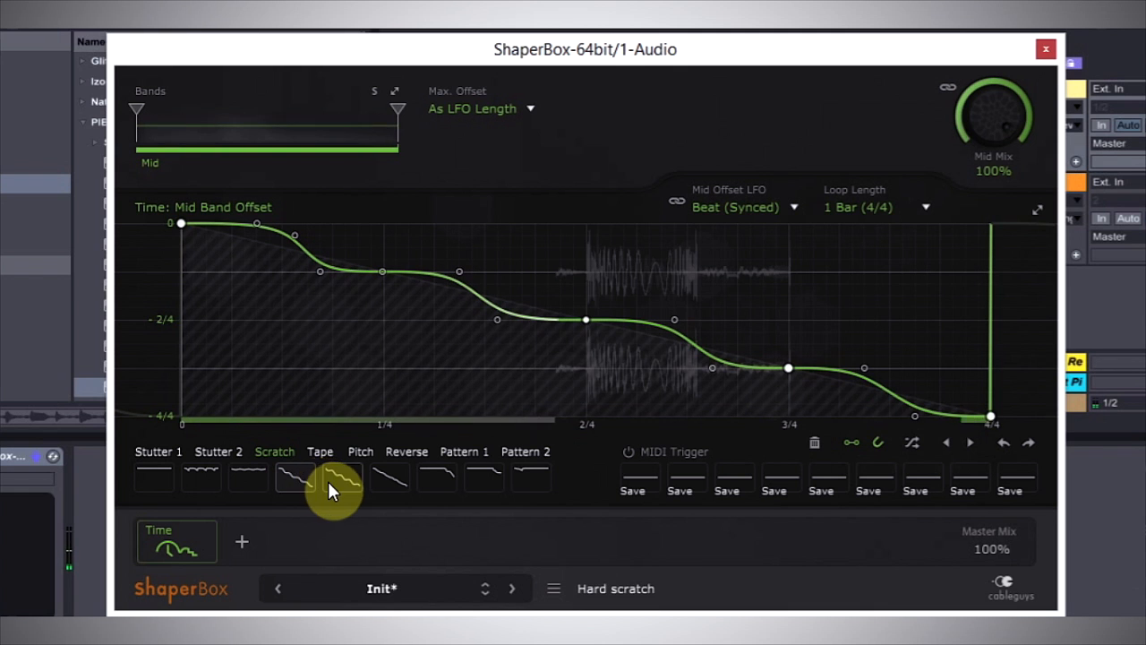
Audition the Tape waves Tape-stop 1, Slow & fast and Backspin on the Mid band offset.
click(320, 453)
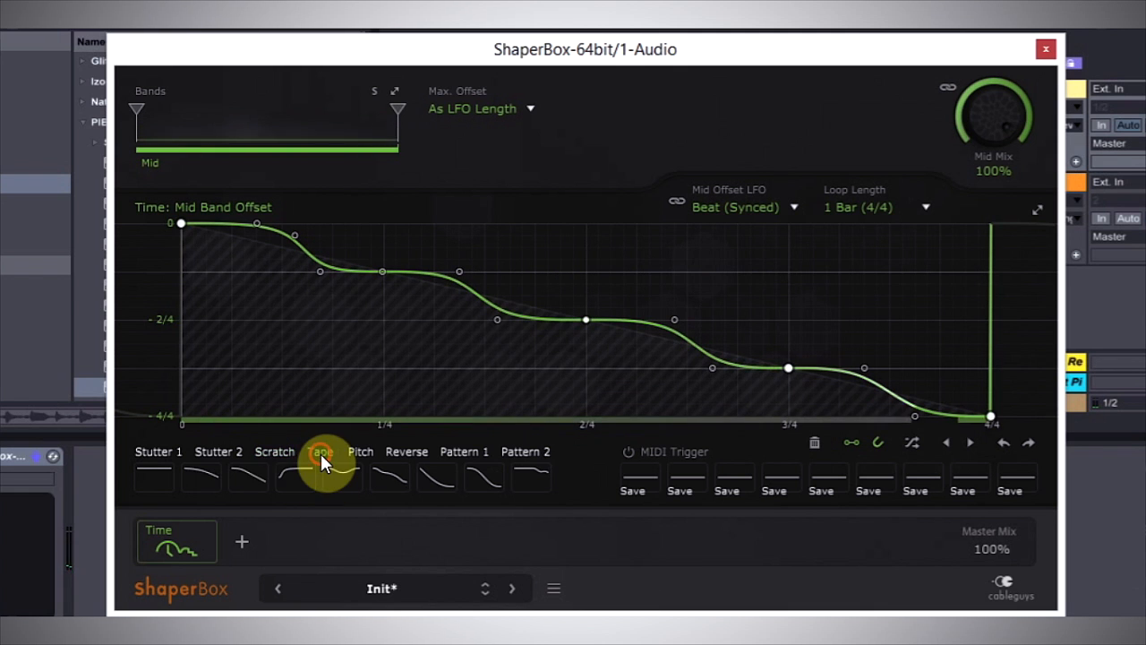
click(201, 477)
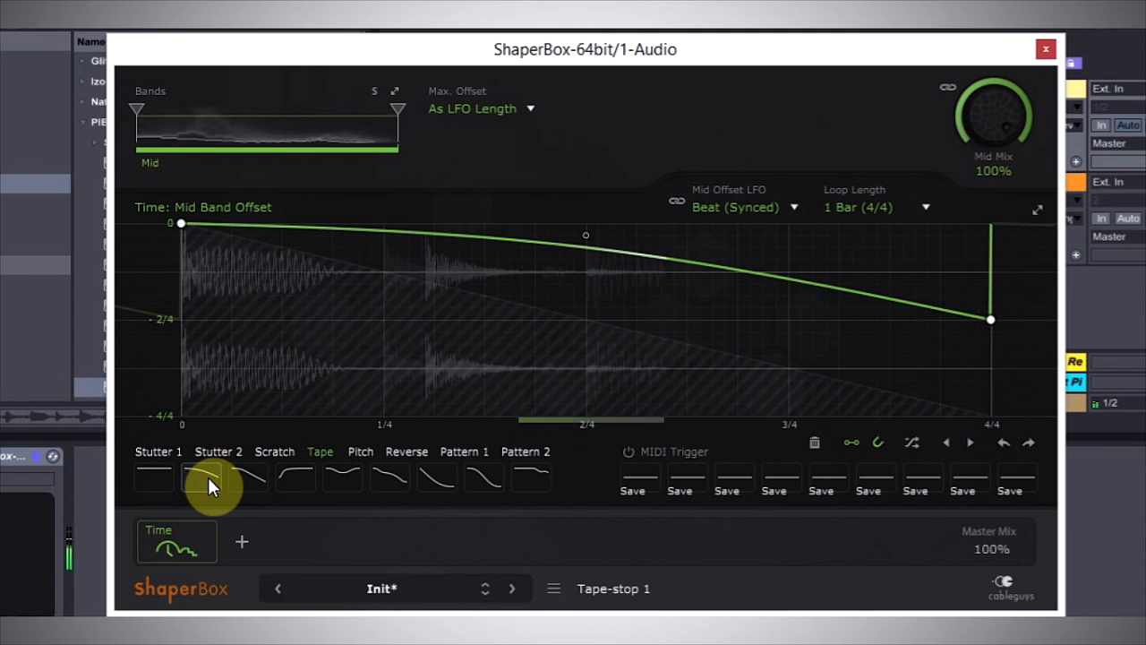
click(343, 473)
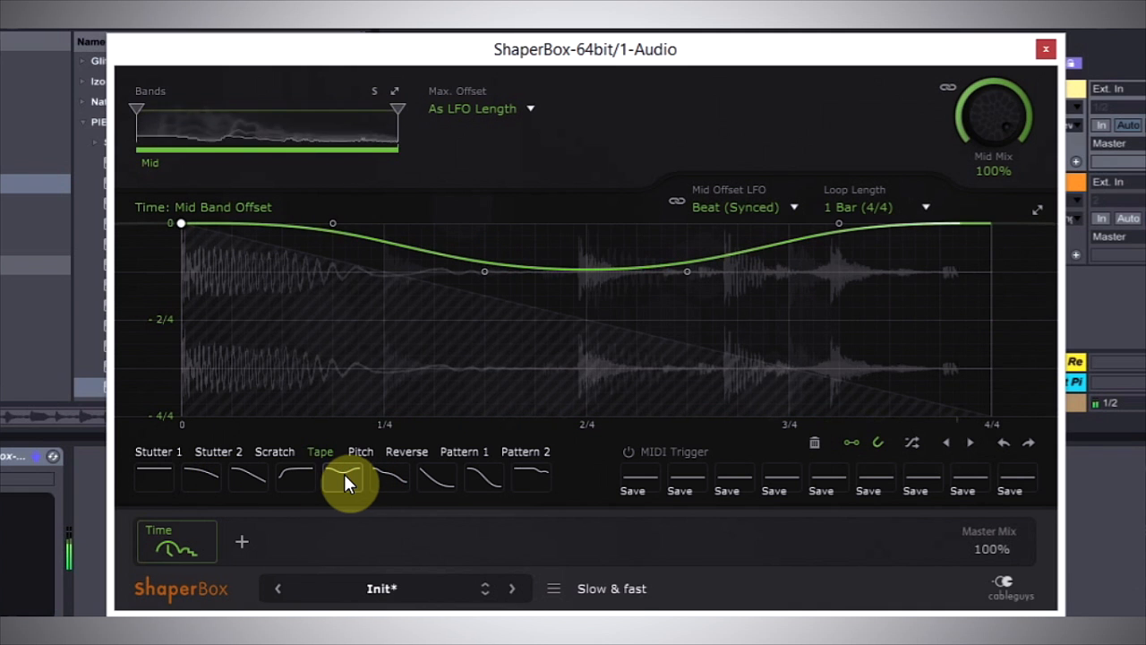
click(432, 481)
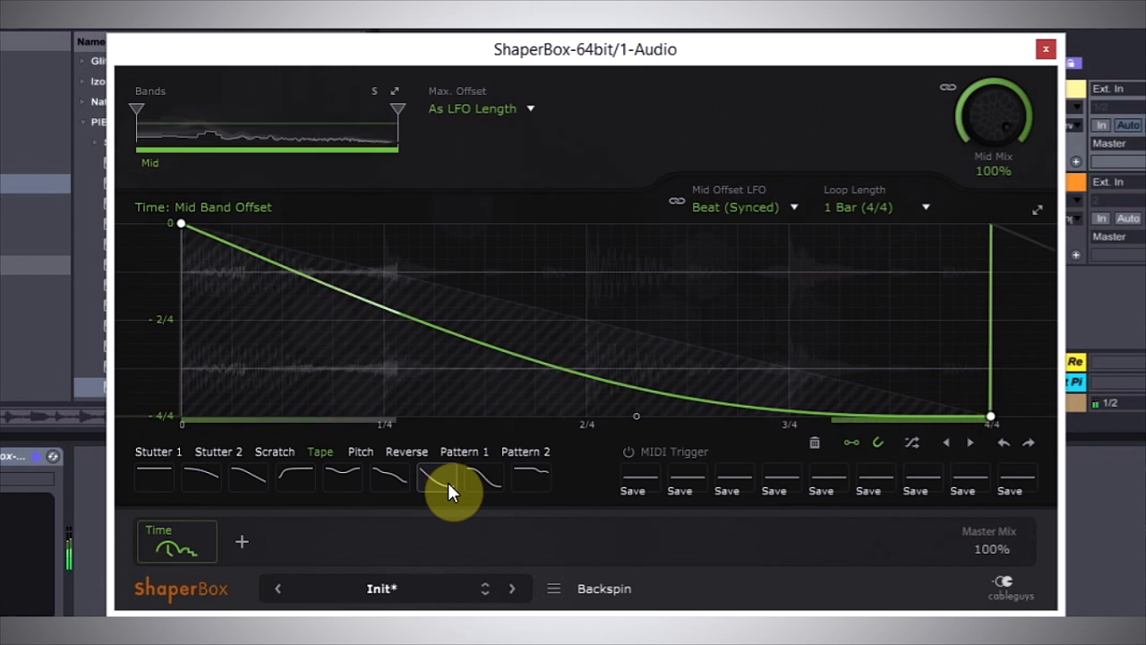
Audition the Pitch waves Multipitch down, Multipitch up, the eighth wave and Up fast on the Mid band offset.
click(361, 451)
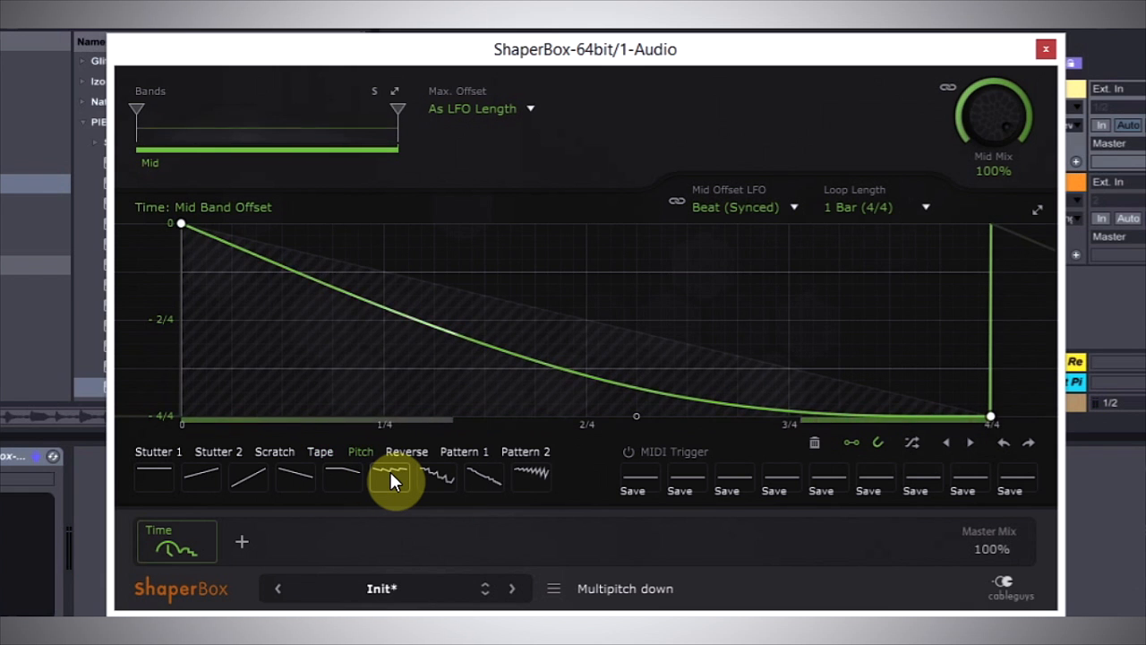
click(390, 475)
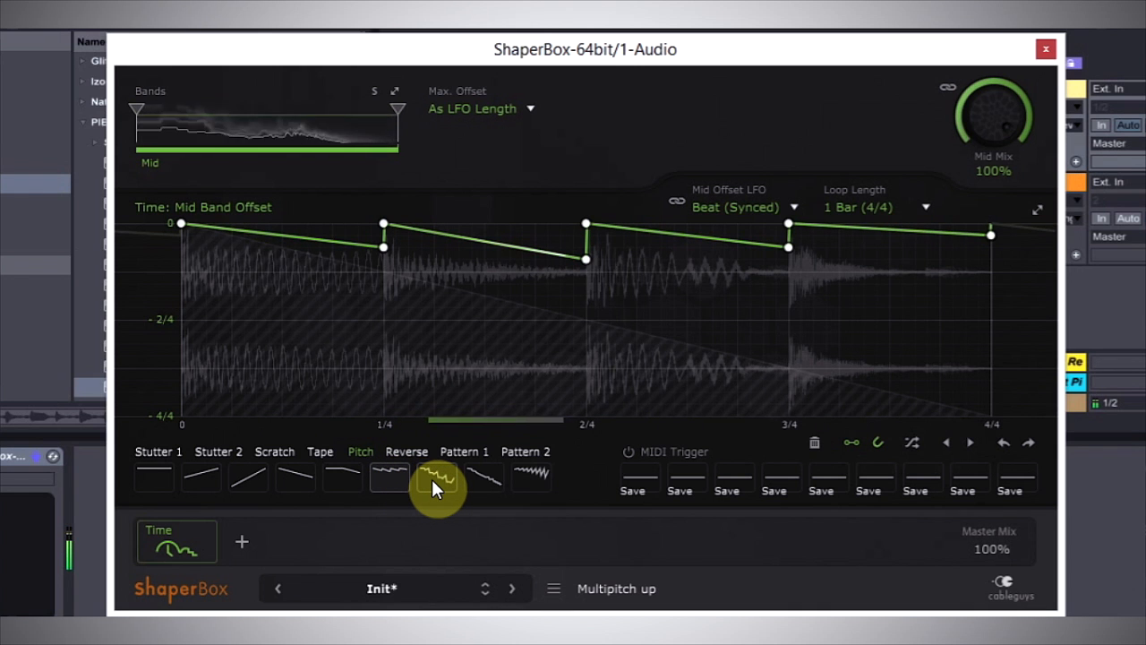
click(431, 479)
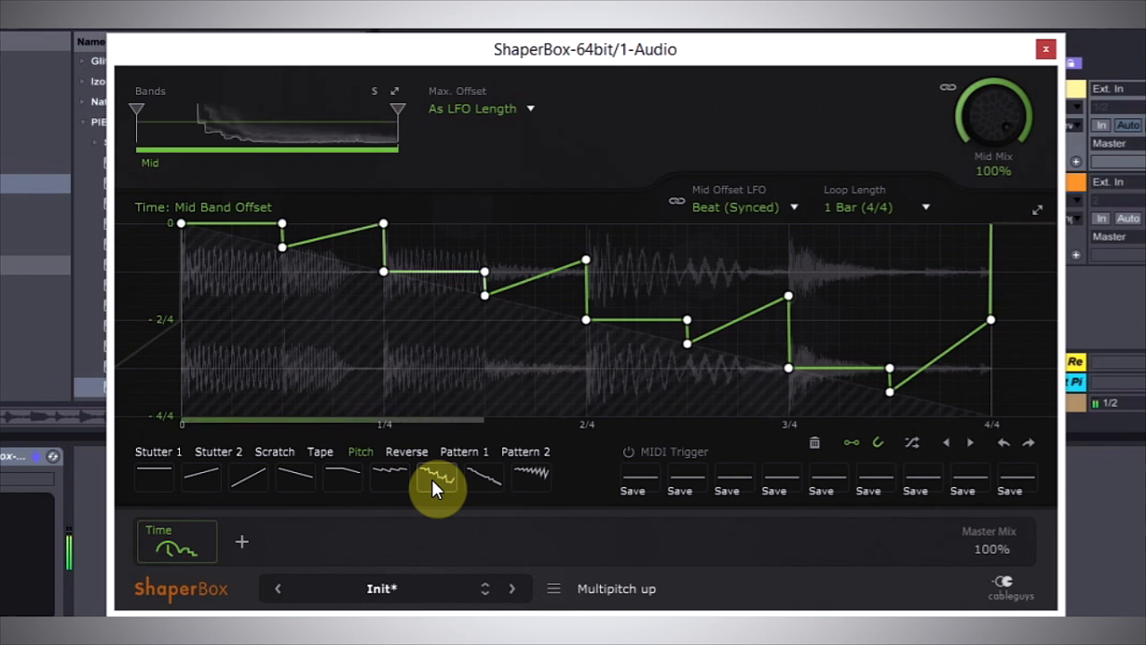
click(482, 475)
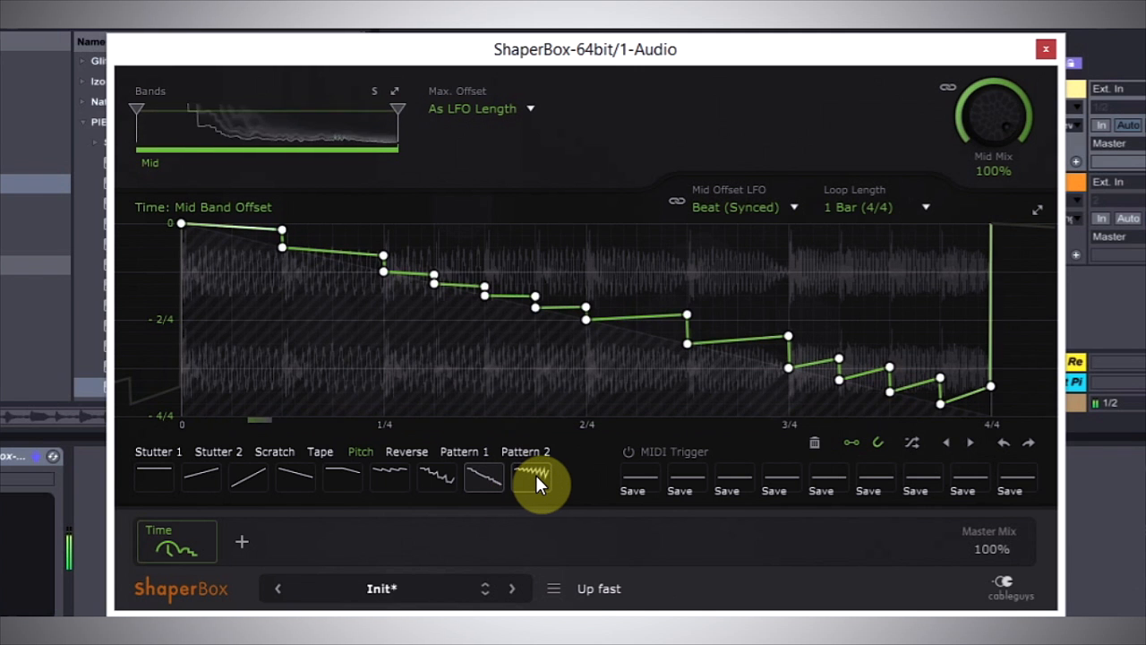
click(525, 475)
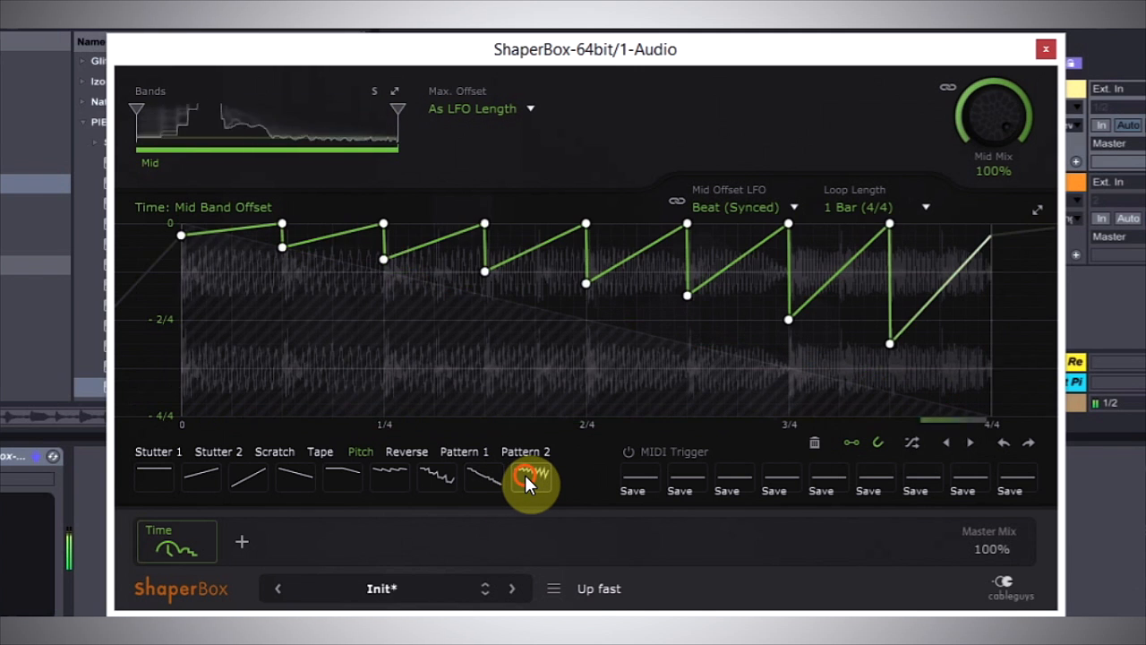
Audition the third Reverse wave and the eighth Pattern 1 wave on the Mid band offset.
click(405, 451)
click(256, 480)
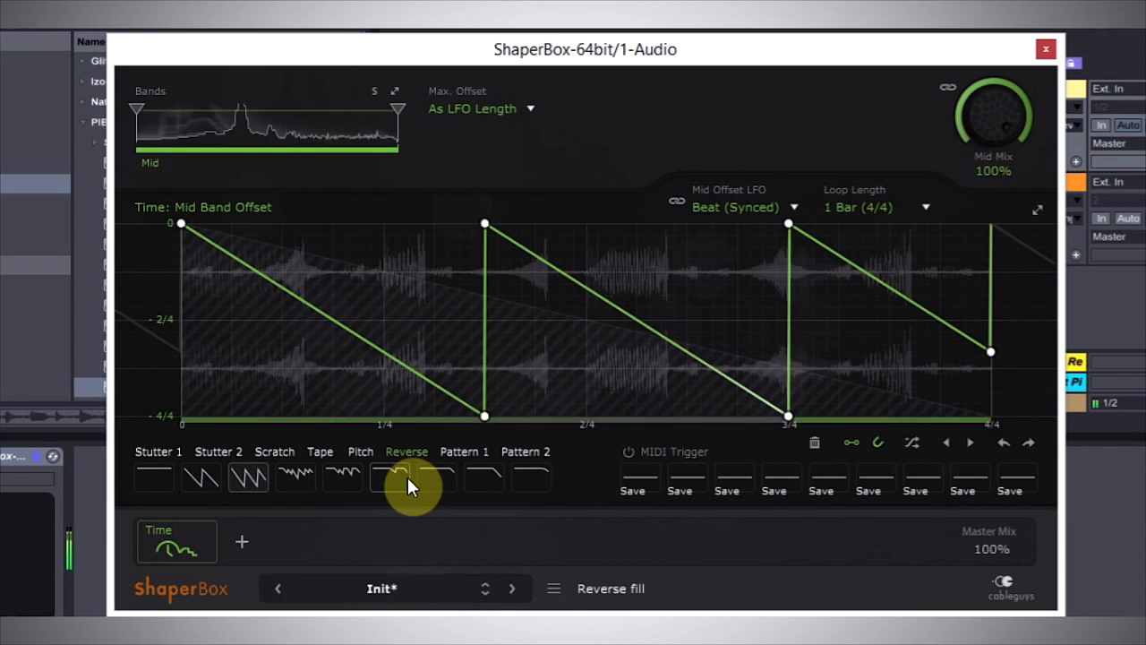
click(475, 453)
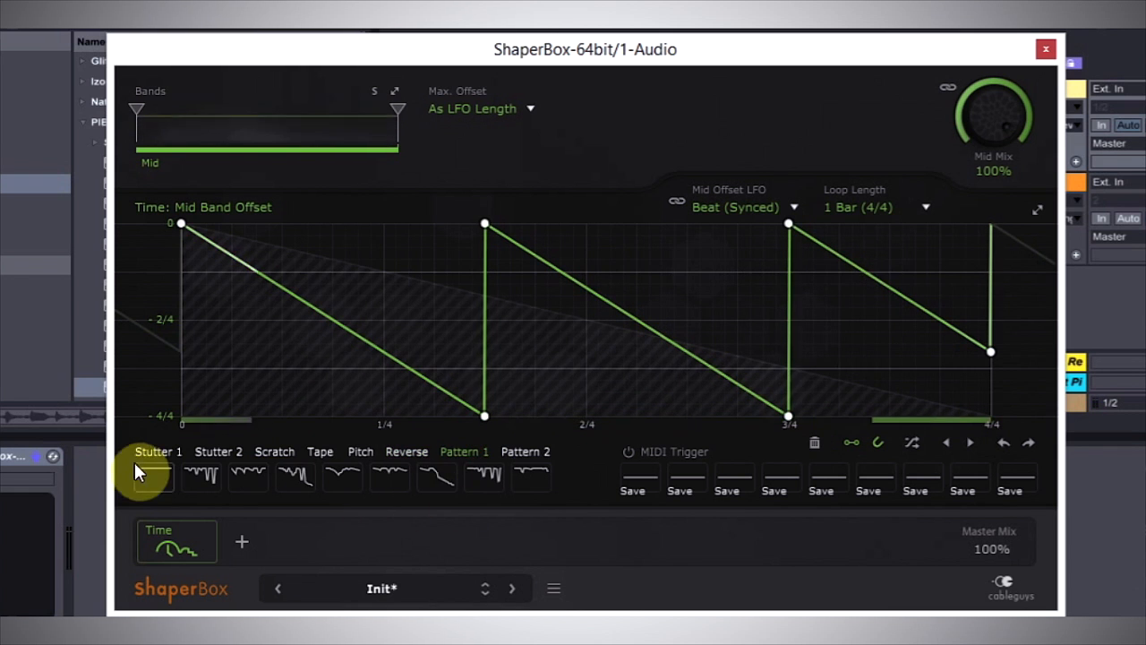
click(491, 477)
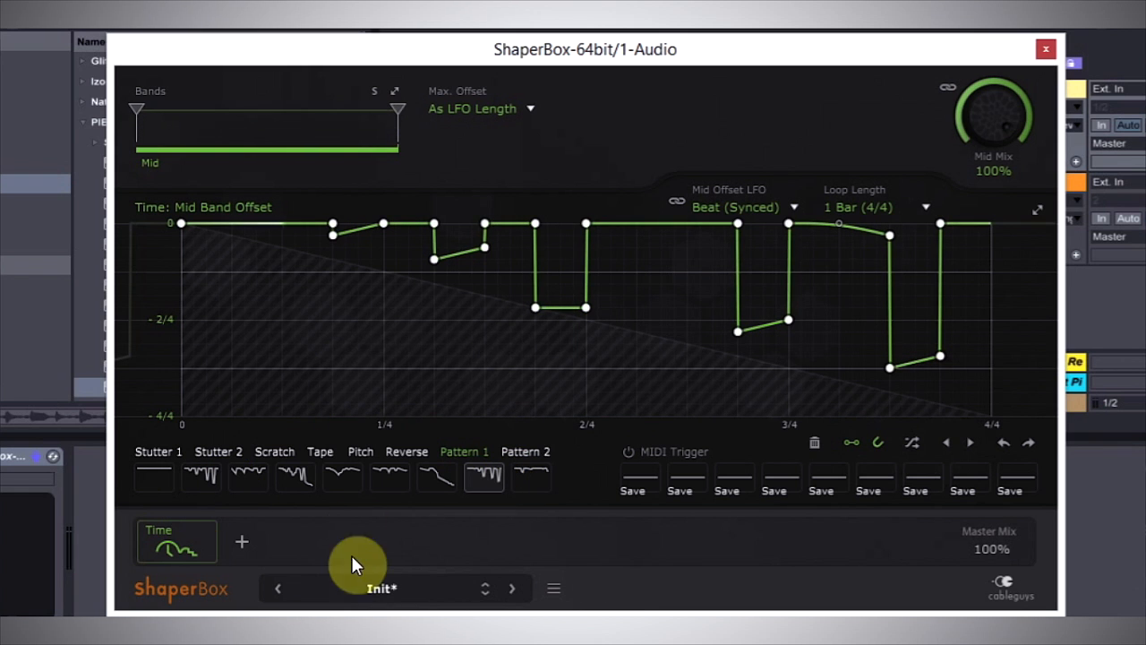
Load the Beat Spice 1 preset from the library and remove its Filter shaper.
click(385, 589)
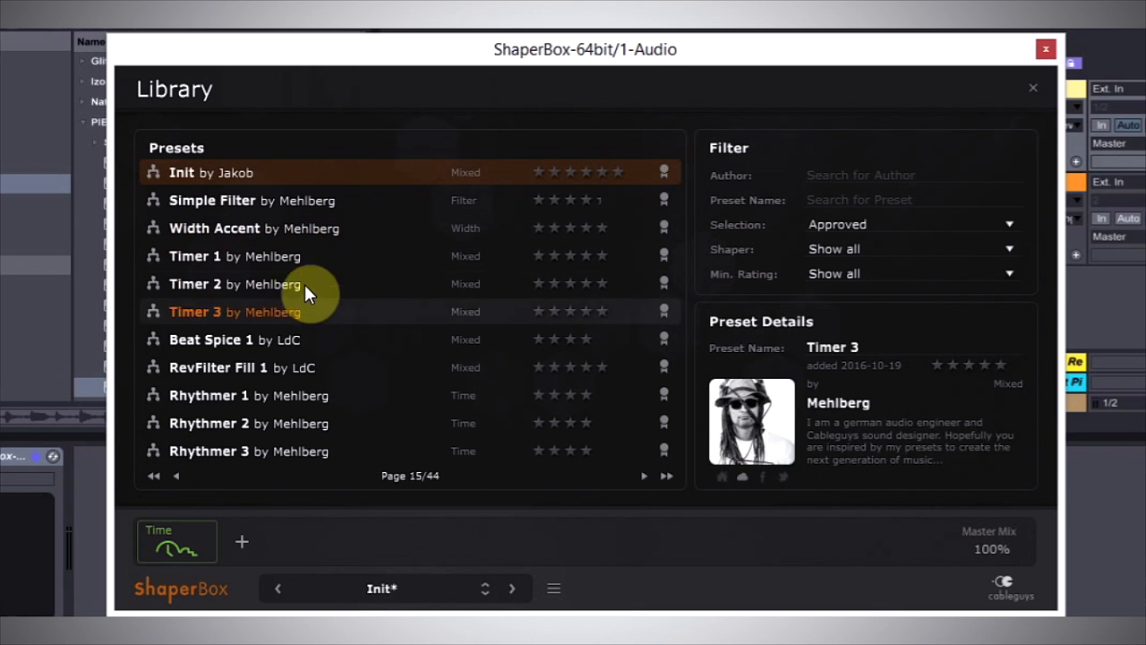
click(250, 340)
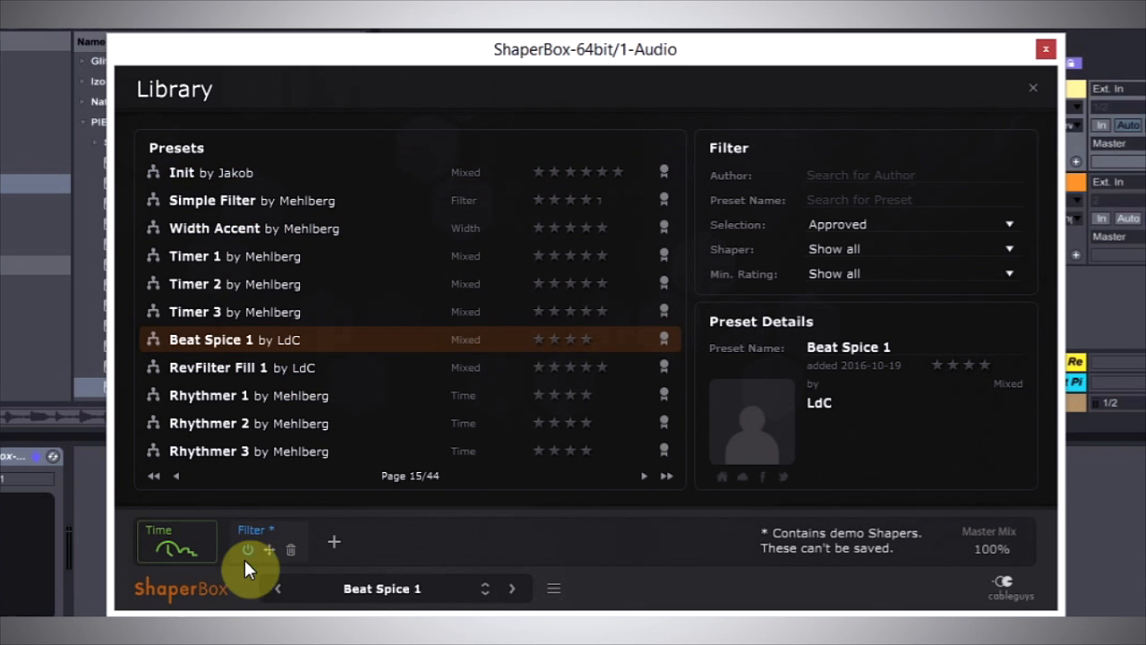
click(290, 550)
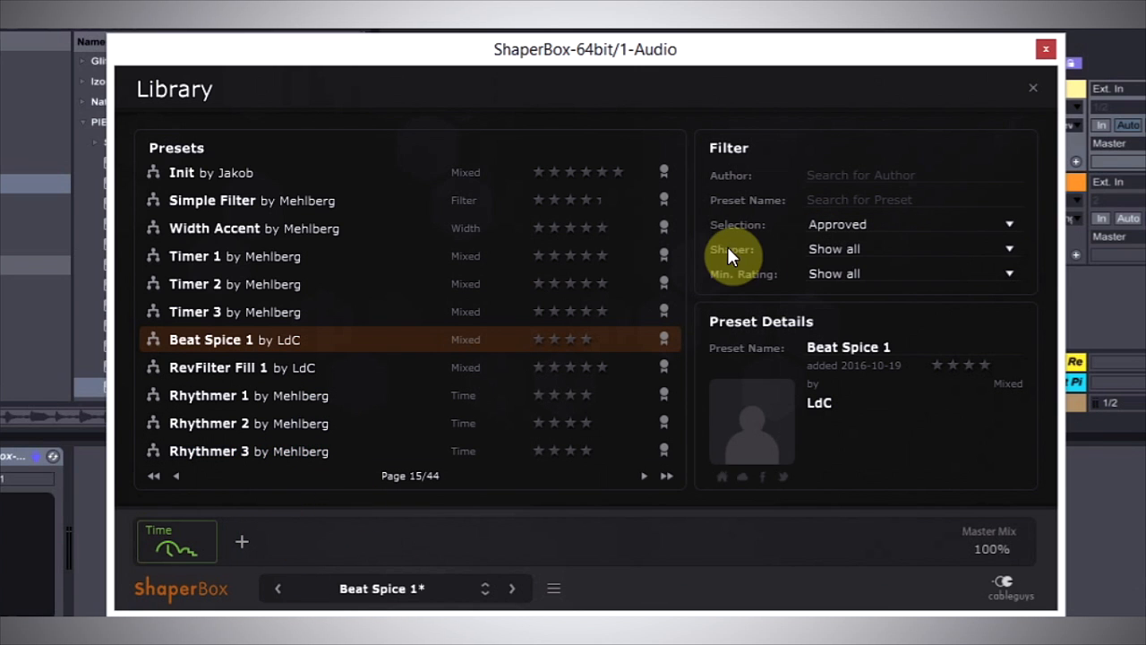
Filter the preset library to show only presets for the Time shaper.
click(956, 250)
click(860, 316)
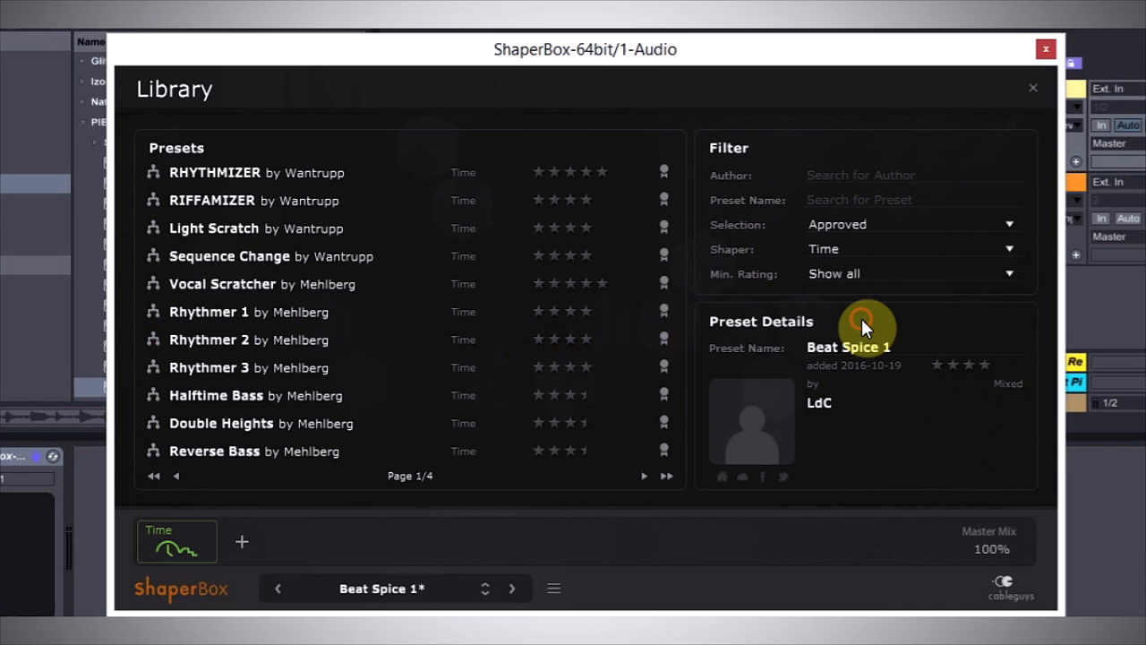
Load the Double Heights preset, close the library and advance through Reverse Bass to the Reverse Heights preset.
click(251, 428)
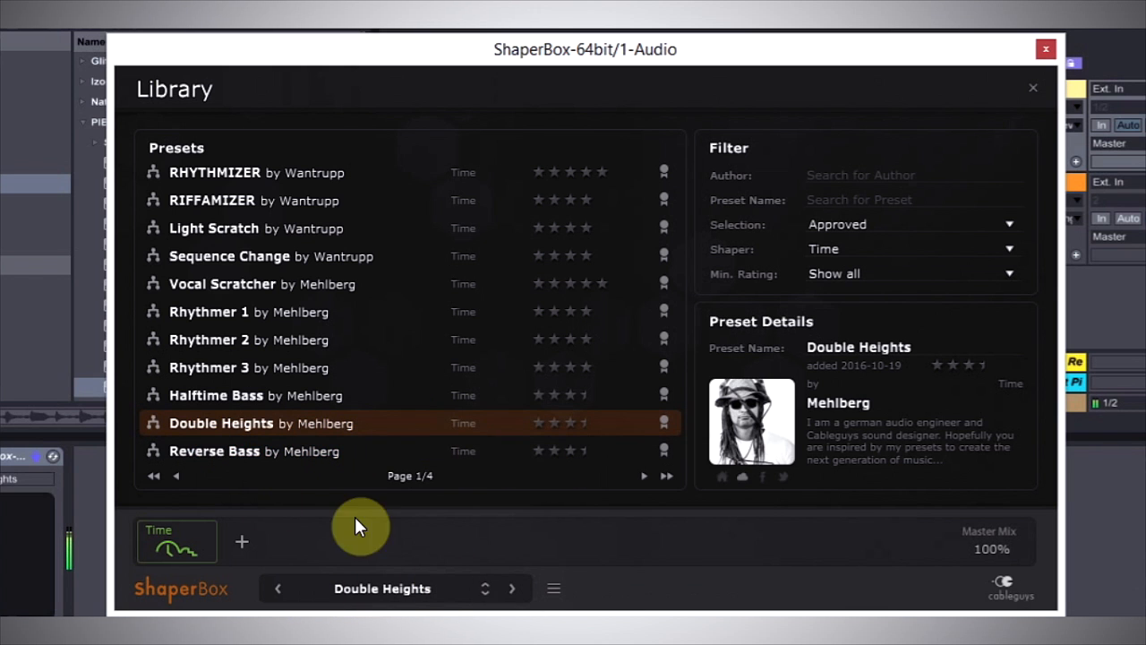
click(375, 588)
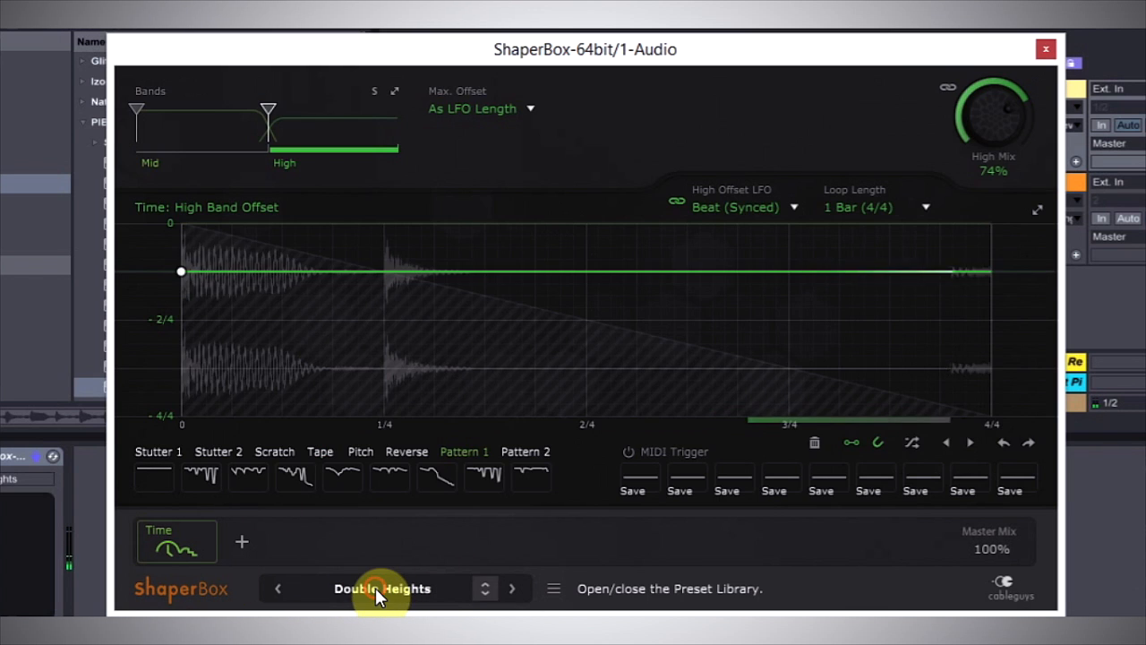
click(512, 589)
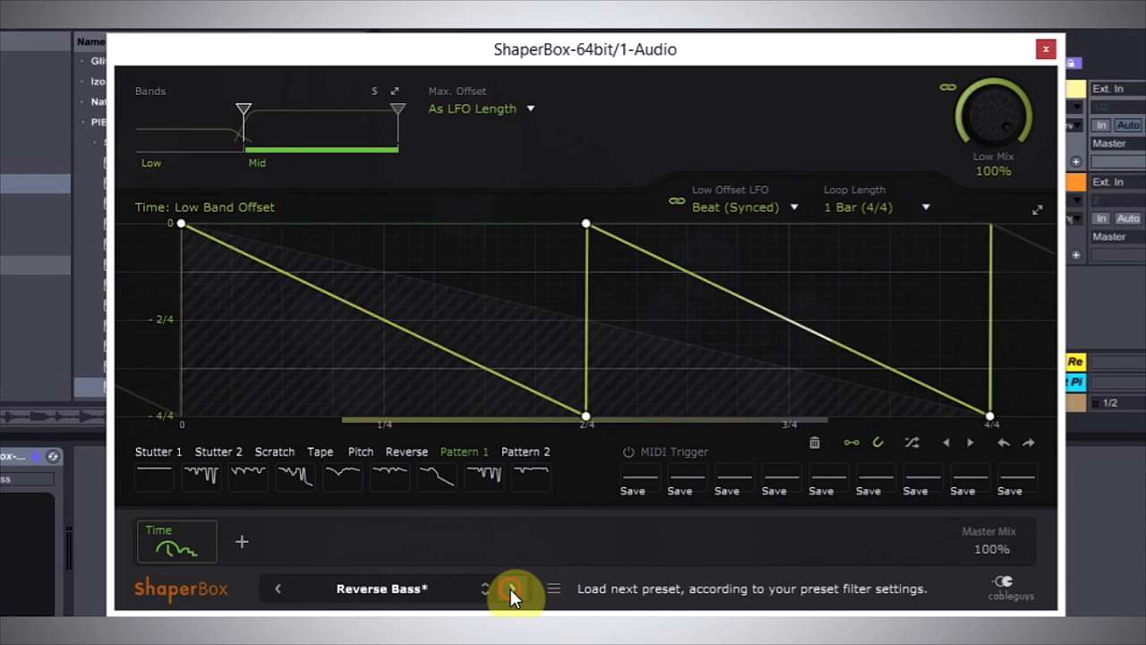
click(511, 591)
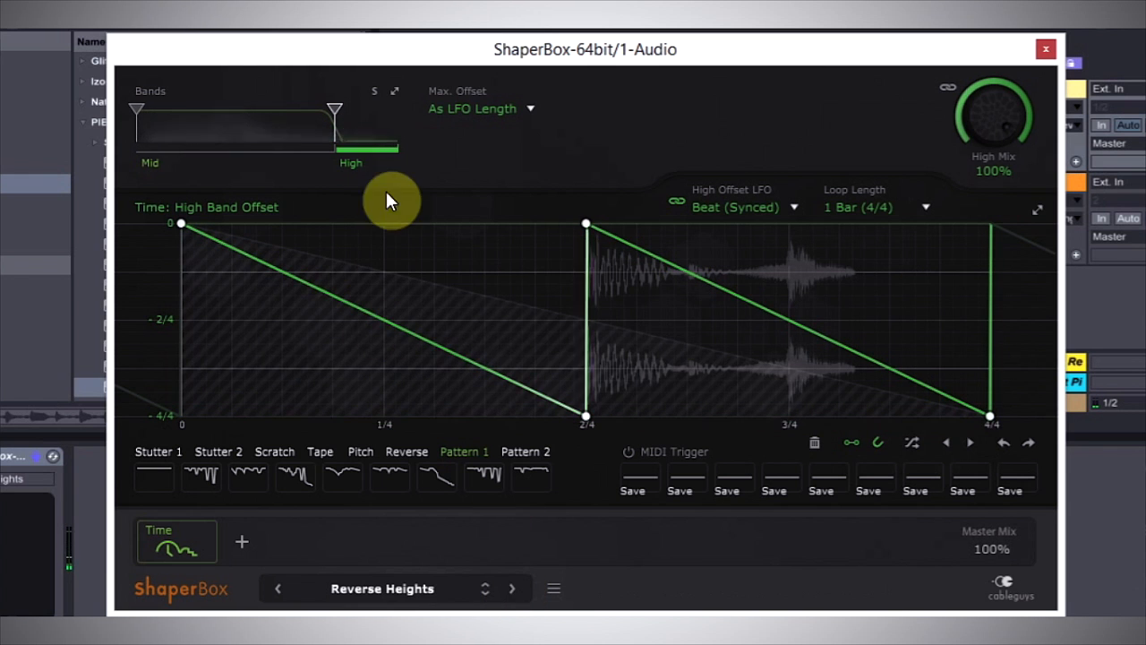
Add a Low band by setting the low split to about 148 Hz, and select the Mid band's offset for editing.
mouse_move(370, 141)
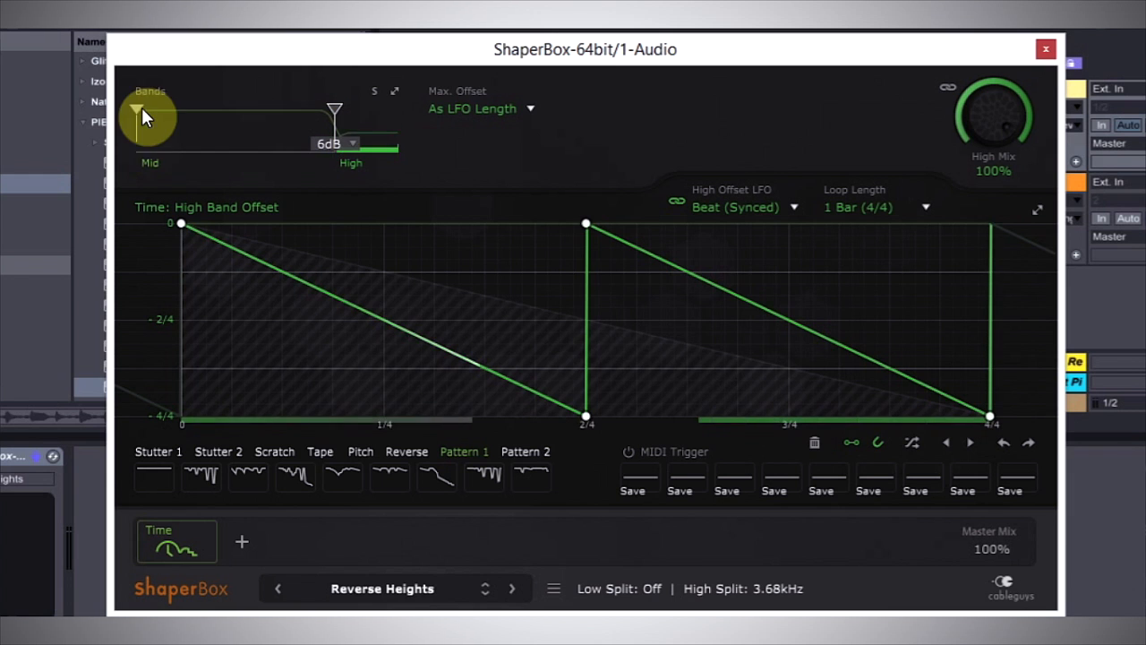
drag(141, 108, 207, 108)
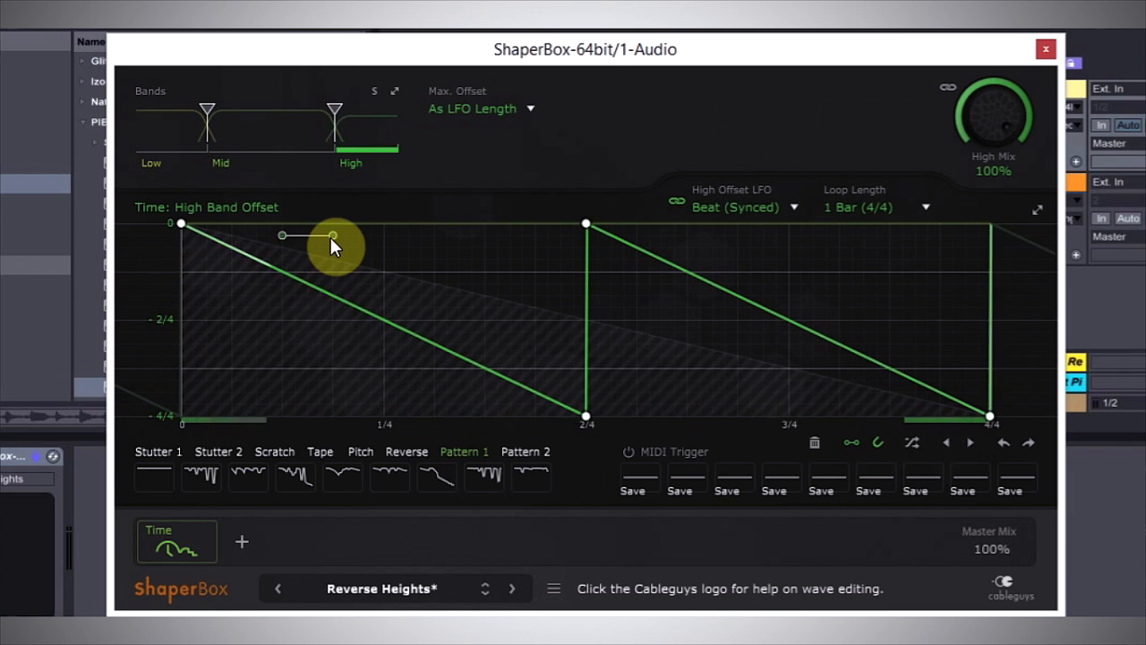
click(378, 131)
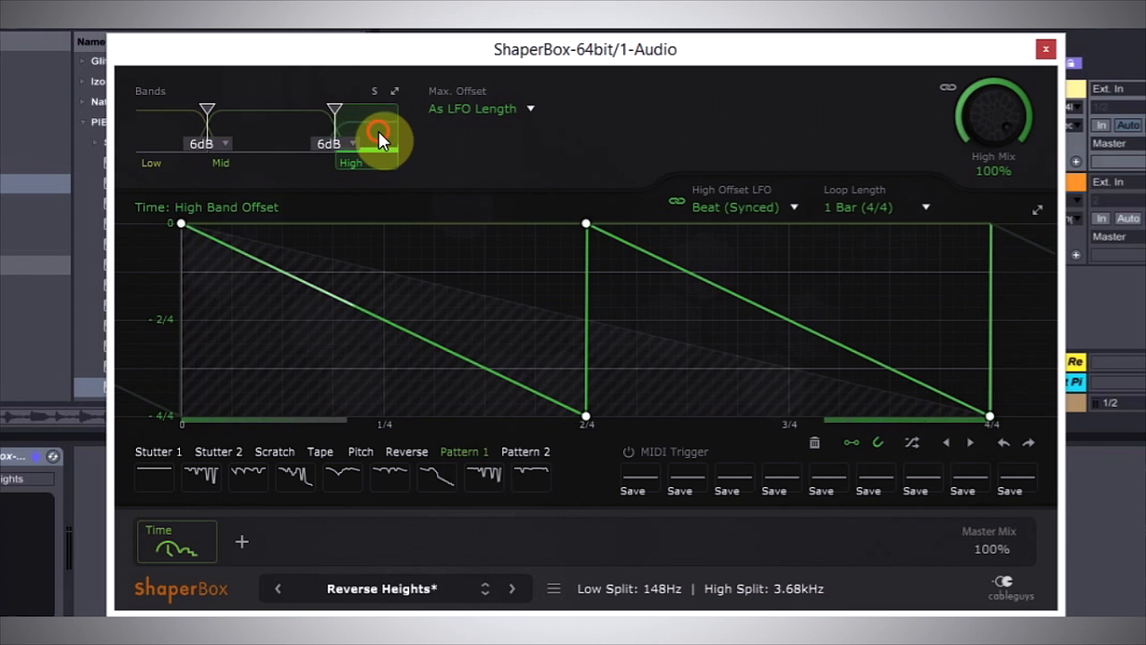
click(280, 125)
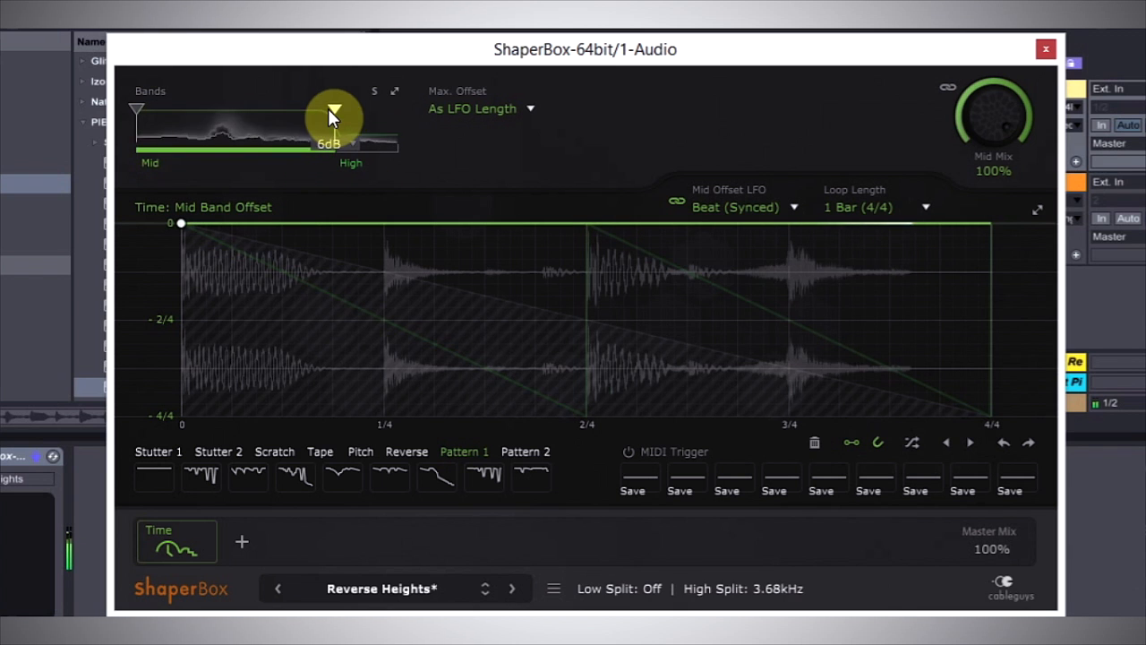
Try the high split at about 148 Hz, then set it to about 1.39 kHz and the low split to about 241 Hz.
drag(330, 111, 186, 144)
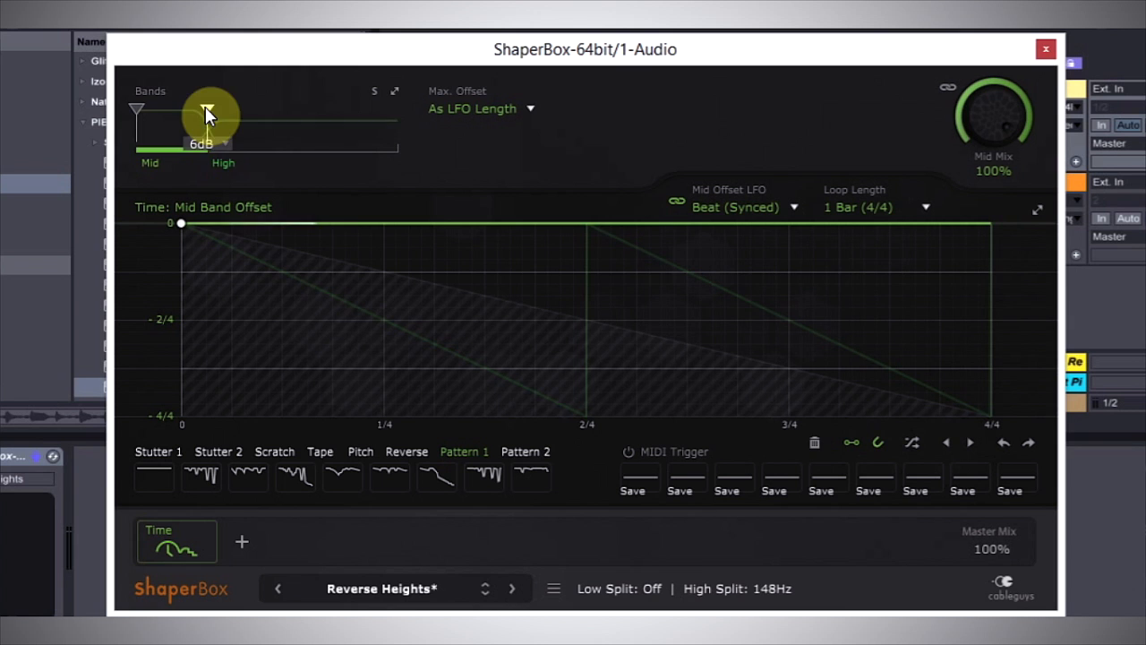
drag(205, 108, 295, 109)
drag(139, 107, 225, 111)
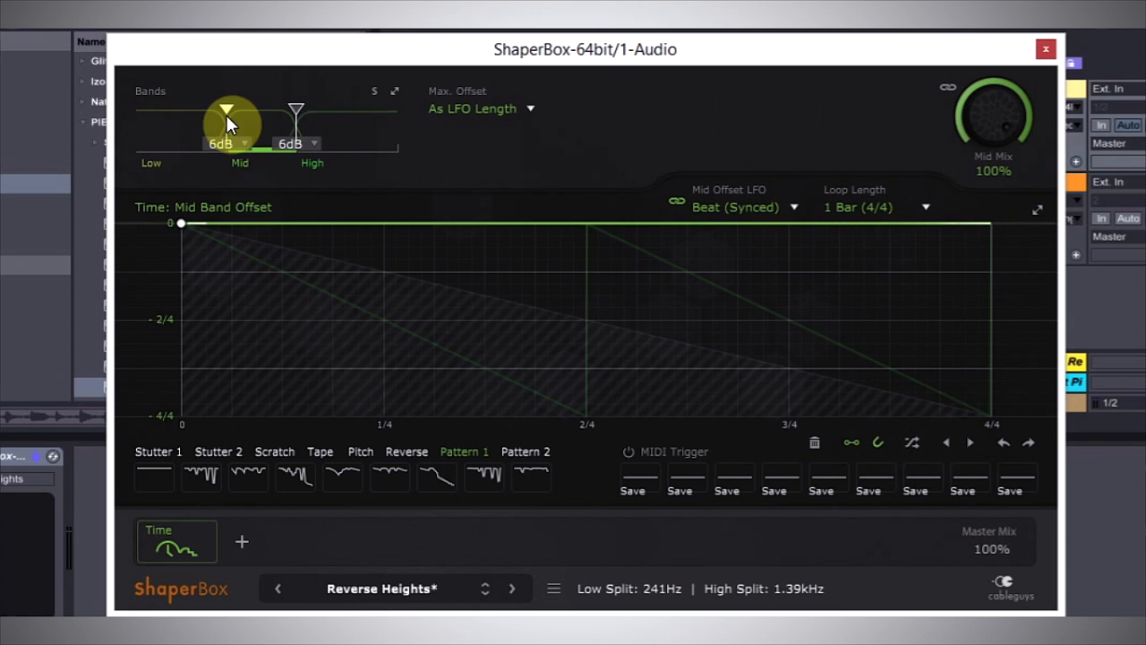